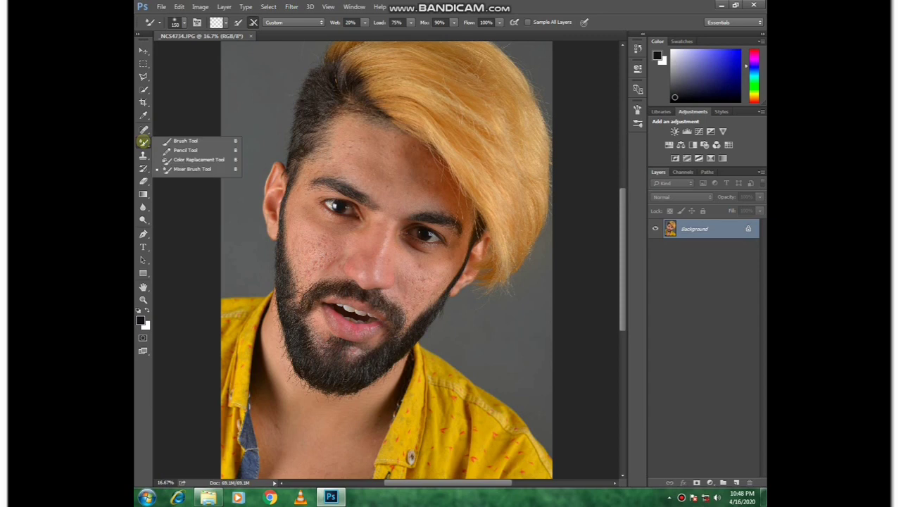
- Remove the blemishes on the forehead and on the image's right cheek with the Spot Healing Brush
click(142, 128)
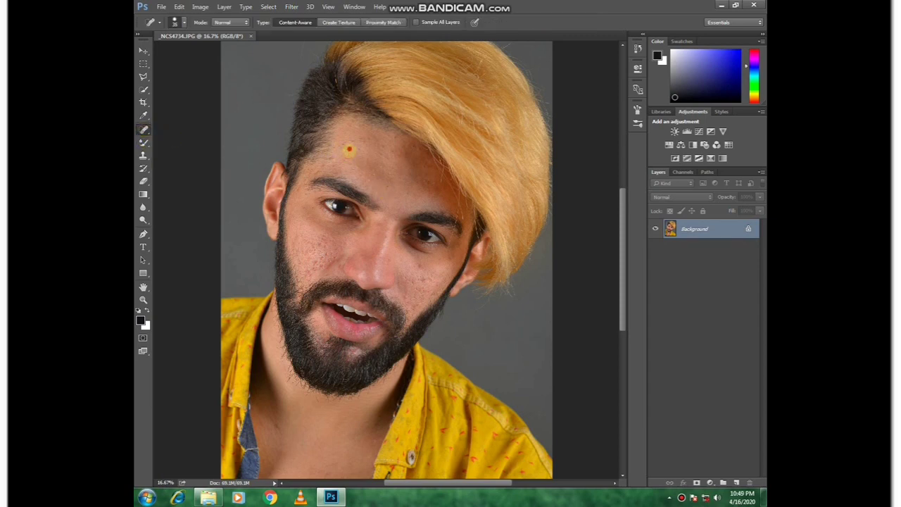
drag(349, 149, 357, 143)
click(419, 264)
click(418, 273)
click(291, 7)
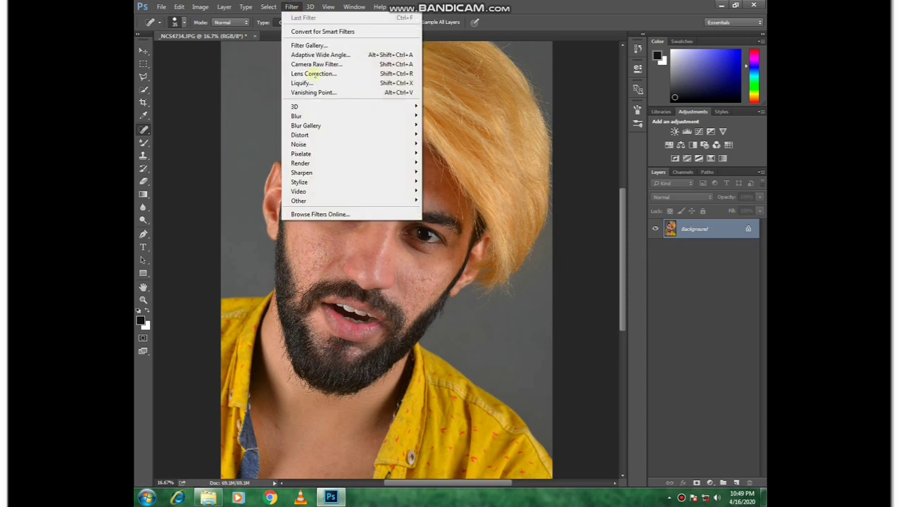
click(309, 73)
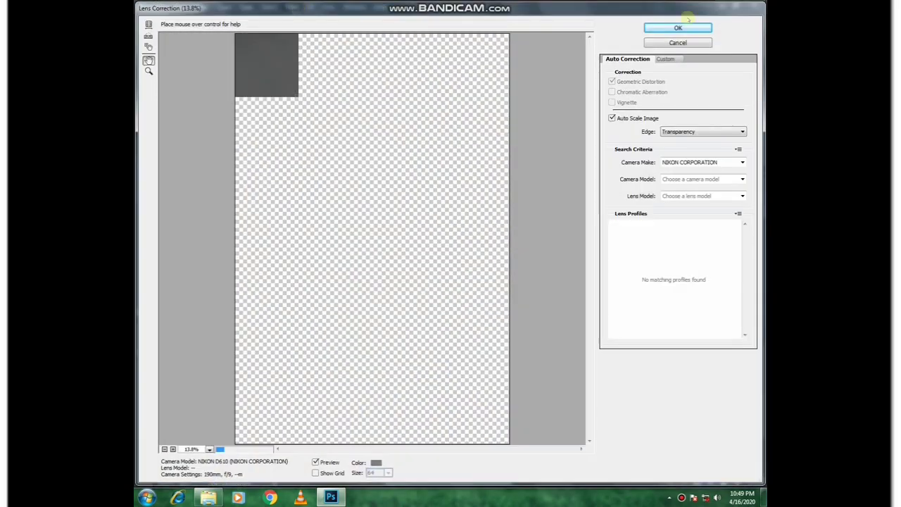
click(678, 44)
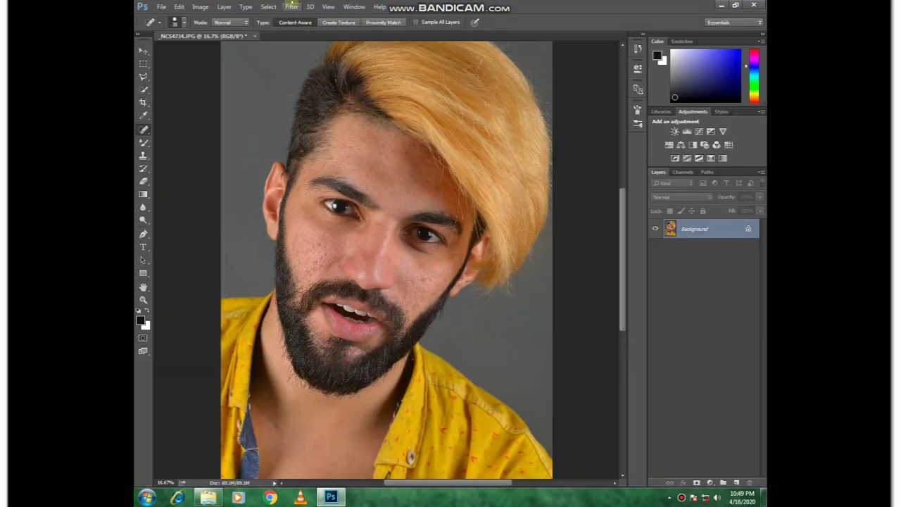
- In the Camera Raw Filter, set Exposure to +0.50 and Contrast to +3, and slightly adjust Blacks and Whites
click(292, 6)
click(315, 64)
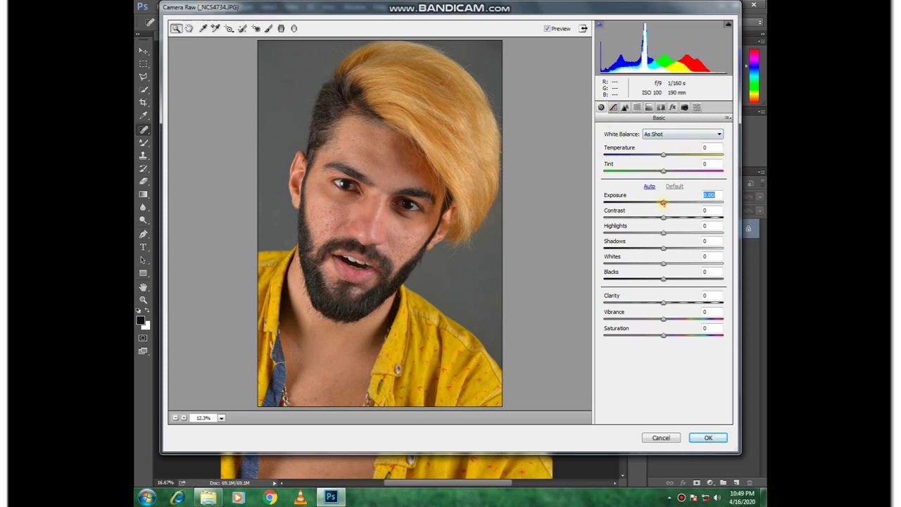
mouse_move(663, 203)
mouse_down()
mouse_move(672, 203)
mouse_move(664, 218)
mouse_move(666, 203)
mouse_up()
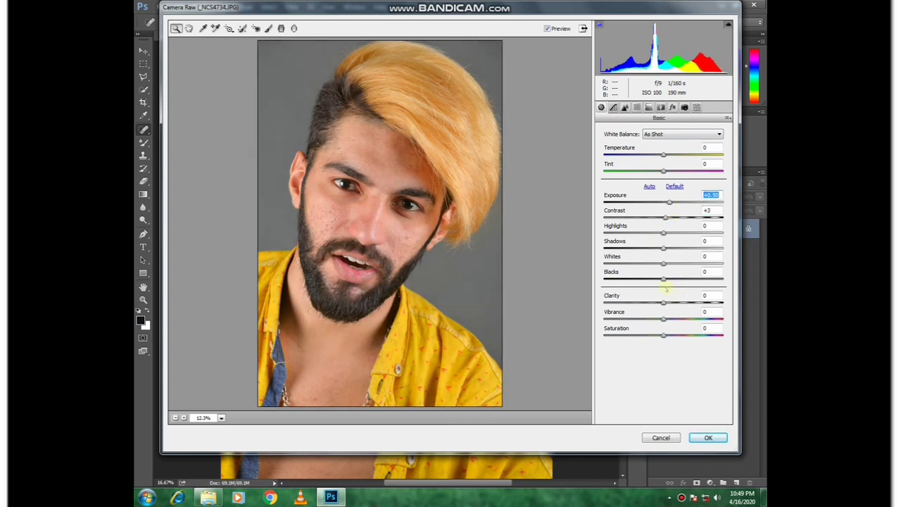
drag(664, 279, 667, 248)
click(665, 262)
- In the HSL saturation adjustments, set Aquas to +3 and Oranges to -24
click(626, 107)
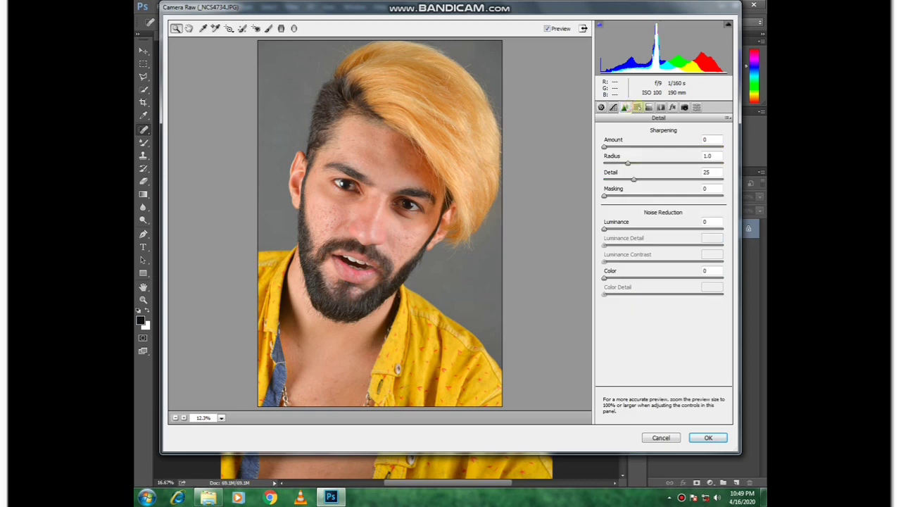
click(637, 107)
mouse_move(665, 242)
mouse_down()
mouse_move(762, 250)
mouse_move(565, 244)
mouse_move(656, 243)
mouse_move(664, 232)
mouse_up()
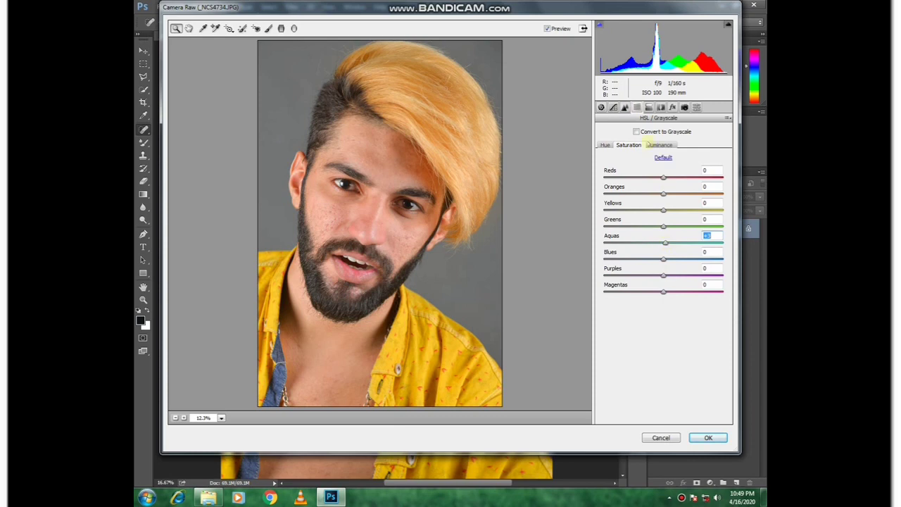
drag(662, 190, 645, 192)
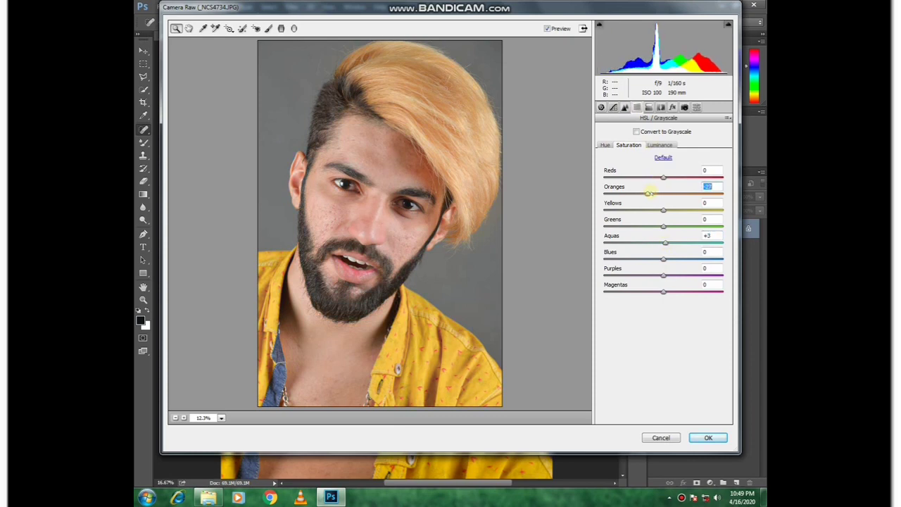
- Set the Oranges luminance to +7 in the HSL adjustments to brighten the skin
click(662, 145)
click(662, 192)
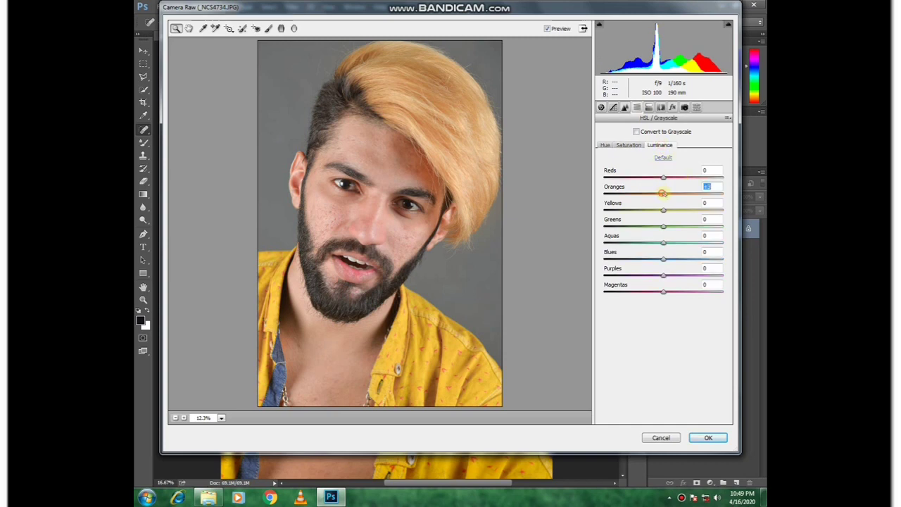
drag(663, 193, 672, 193)
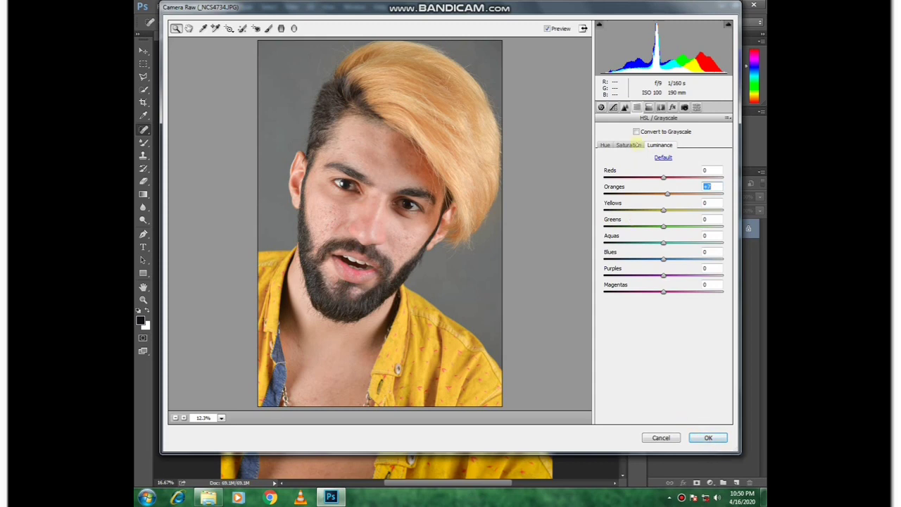
- Set the Yellows saturation to +38 and apply the Camera Raw adjustments to the photo
click(630, 144)
drag(663, 209, 684, 210)
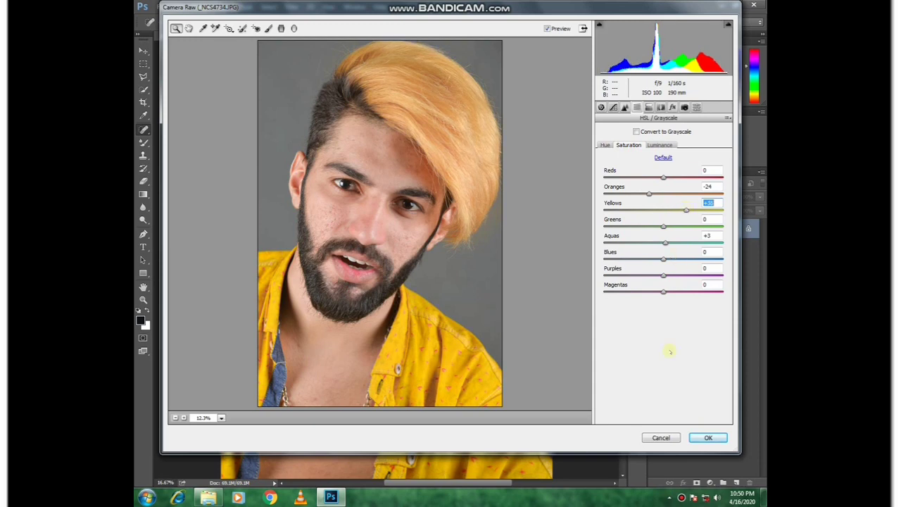
click(709, 436)
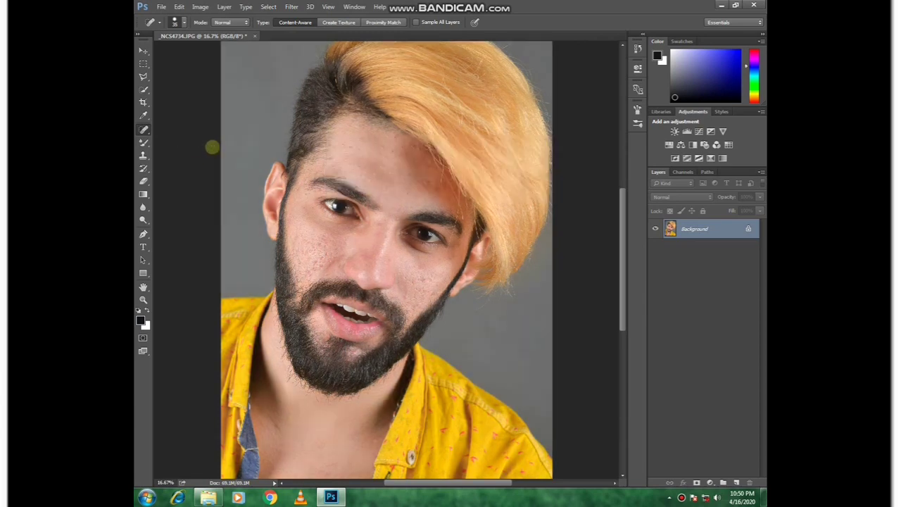
- Switch to the Mixer Brush Tool and set its brush size to 92 px
right_click(143, 144)
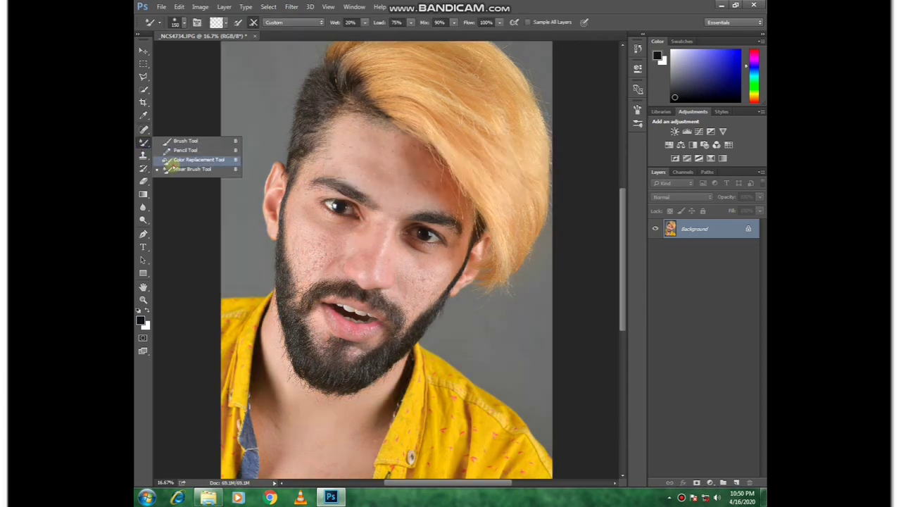
click(176, 167)
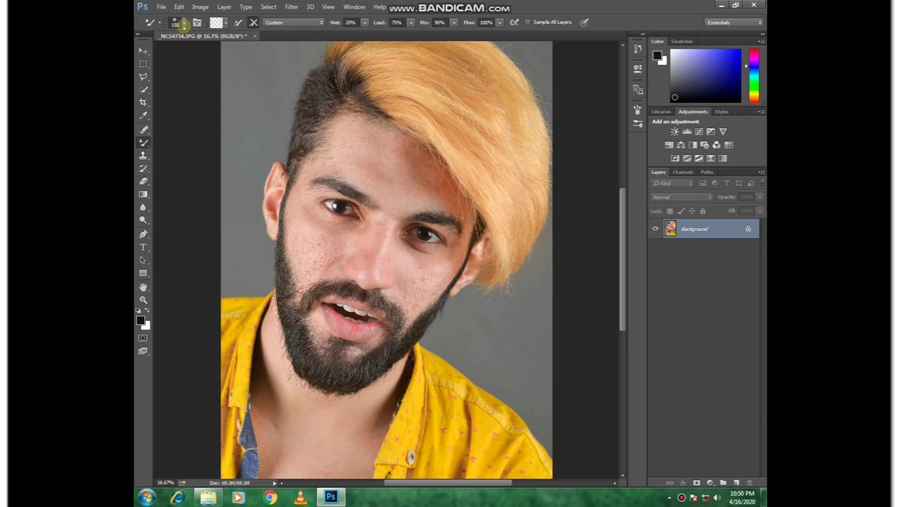
click(182, 22)
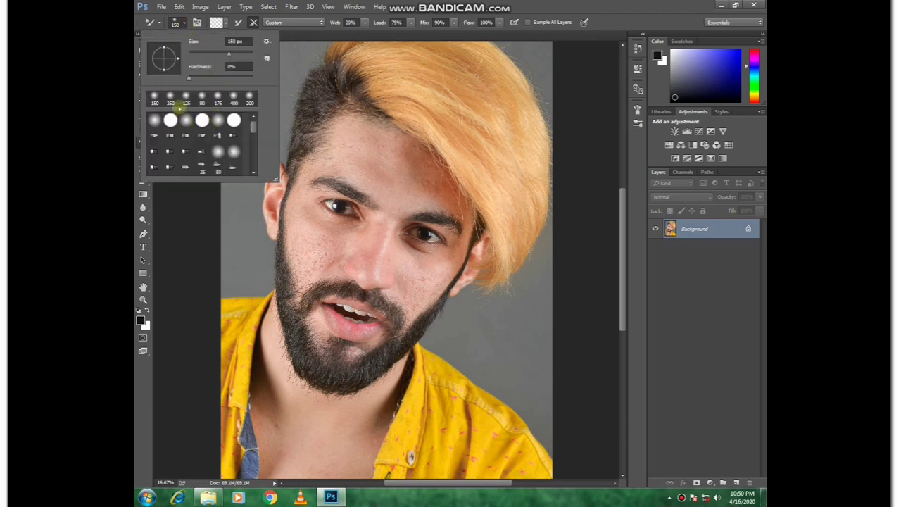
click(219, 53)
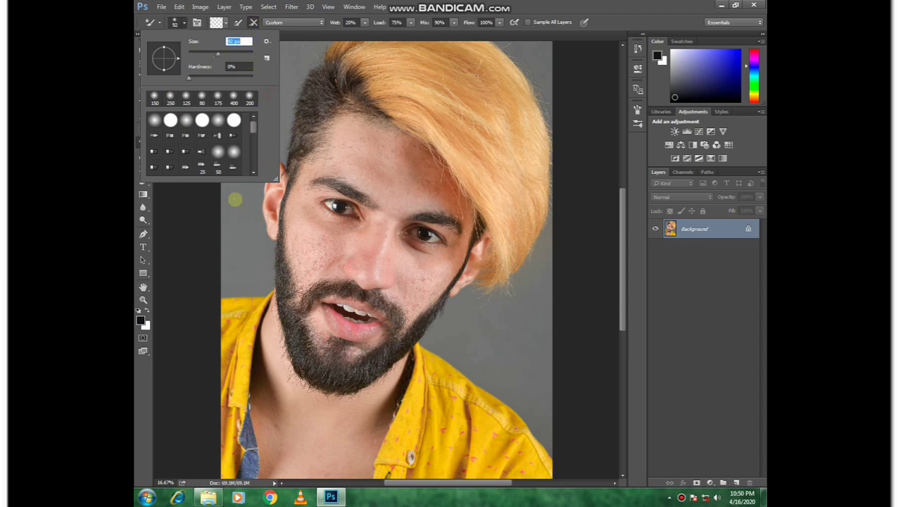
click(226, 234)
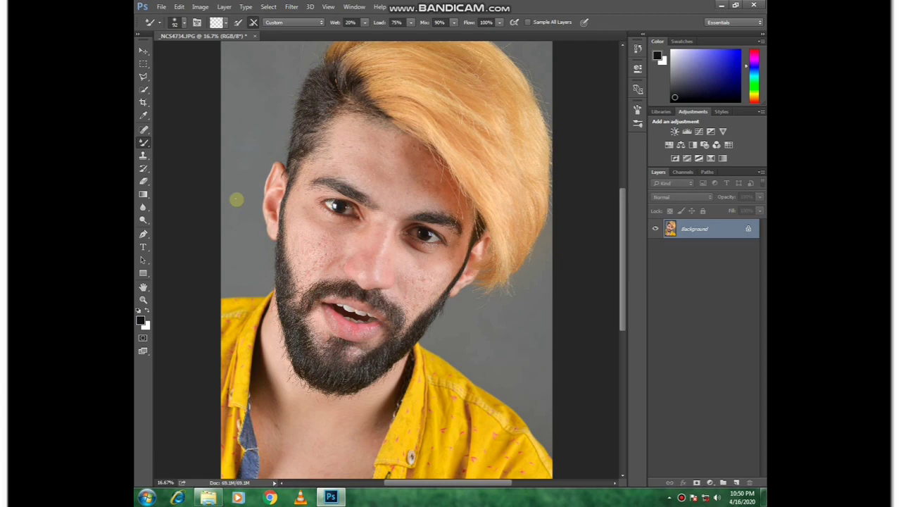
- Enlarge the Mixer Brush to 400 px and smooth the skin across the whole forehead
key(bracketright)
key(bracketleft)
click(345, 151)
mouse_move(341, 150)
mouse_down()
mouse_move(362, 165)
mouse_move(359, 143)
mouse_move(384, 159)
mouse_move(360, 136)
mouse_move(387, 151)
mouse_move(369, 132)
mouse_move(416, 165)
mouse_move(409, 152)
mouse_move(426, 175)
mouse_move(418, 157)
mouse_move(449, 207)
mouse_up()
mouse_move(421, 177)
mouse_down()
mouse_move(442, 203)
mouse_move(410, 188)
mouse_up()
mouse_move(353, 149)
mouse_down()
mouse_move(345, 163)
mouse_move(379, 177)
mouse_move(384, 189)
mouse_move(363, 176)
mouse_move(374, 181)
mouse_move(357, 130)
mouse_up()
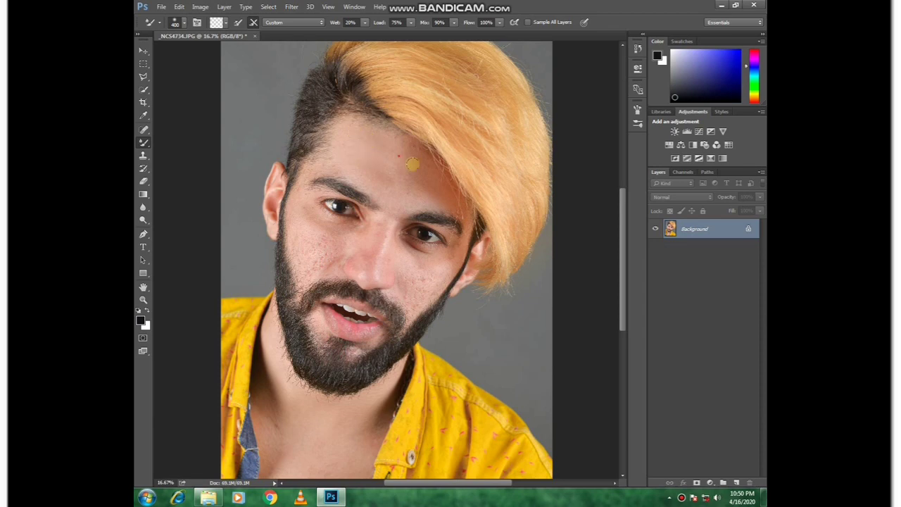
mouse_move(411, 153)
mouse_down()
mouse_move(450, 200)
mouse_move(429, 179)
mouse_move(448, 194)
mouse_up()
drag(389, 173, 387, 191)
click(343, 157)
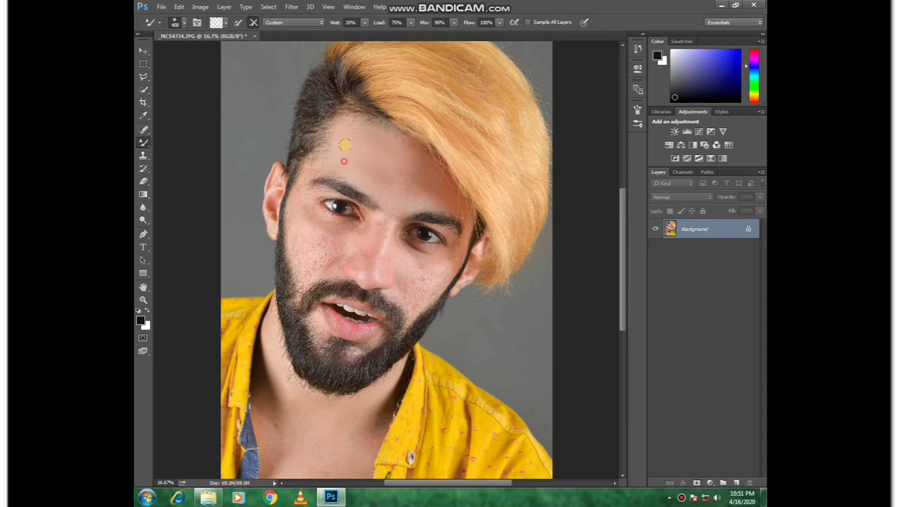
mouse_move(345, 144)
mouse_down()
mouse_move(371, 143)
mouse_move(358, 131)
mouse_move(426, 162)
mouse_move(404, 152)
mouse_move(435, 181)
mouse_move(399, 173)
mouse_move(410, 172)
mouse_move(422, 194)
mouse_move(411, 158)
mouse_move(391, 165)
mouse_move(419, 185)
mouse_move(391, 178)
mouse_move(416, 175)
mouse_move(393, 189)
mouse_move(412, 178)
mouse_move(400, 189)
mouse_move(443, 198)
mouse_up()
mouse_move(378, 164)
mouse_down()
mouse_move(380, 187)
mouse_move(372, 155)
mouse_move(354, 156)
mouse_up()
- Smooth the skin on the temple and beside the outer corner of the eye on the image's left
mouse_move(316, 164)
mouse_down()
mouse_move(308, 181)
mouse_move(303, 174)
mouse_up()
mouse_move(312, 170)
mouse_down()
mouse_move(308, 221)
mouse_move(300, 187)
mouse_move(310, 221)
mouse_up()
drag(301, 189, 305, 215)
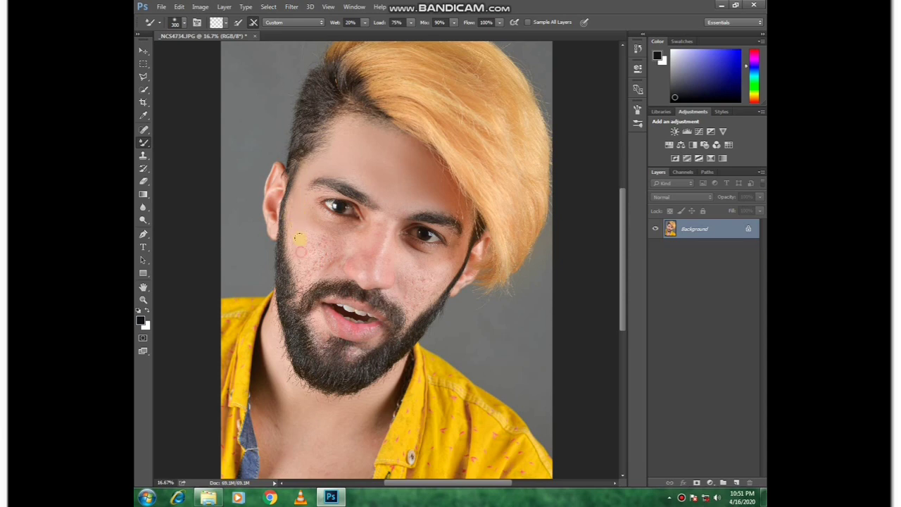
- Smooth the cheek on the image's left, from the beard line to the side of the nose, reducing the brush to 200 px
drag(297, 260, 300, 264)
mouse_move(303, 226)
mouse_down()
mouse_move(346, 238)
mouse_move(301, 238)
mouse_move(338, 253)
mouse_move(315, 254)
mouse_up()
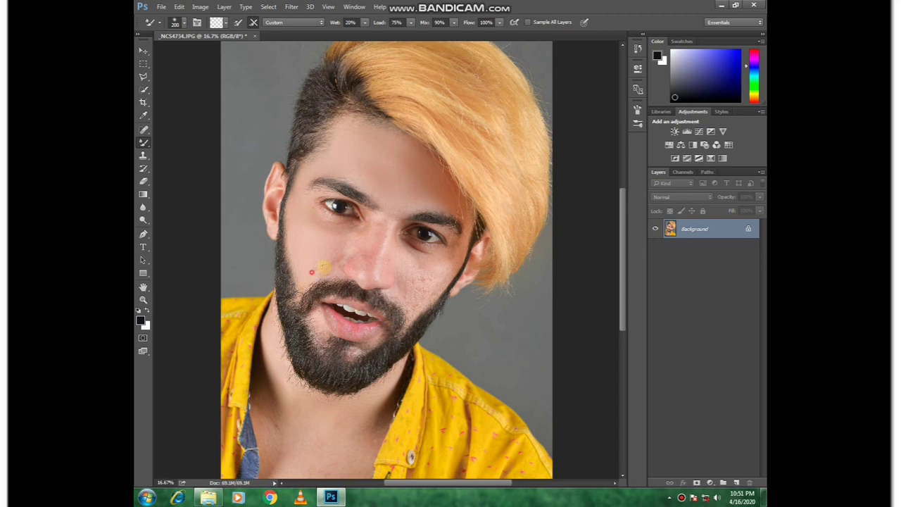
drag(314, 267, 322, 266)
drag(345, 249, 366, 235)
click(336, 256)
drag(334, 258, 331, 267)
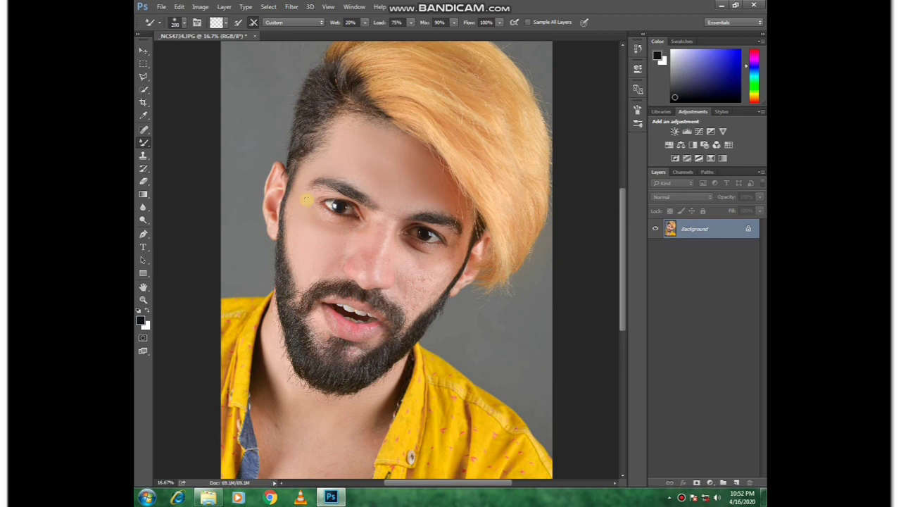
- Smooth the skin under the image's left eyebrow, then between the eyebrows with a 300 px brush
drag(314, 193, 343, 198)
key(bracketright)
key(bracketright)
click(396, 208)
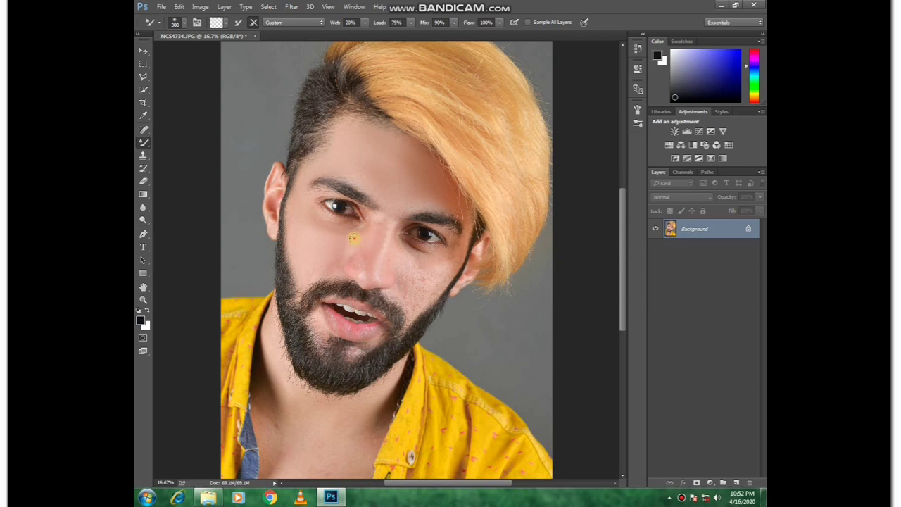
- Smooth the skin along the nose, its bridge and the area below the inner eye corner with the Mixer Brush
mouse_move(354, 238)
mouse_down()
mouse_move(353, 224)
mouse_move(364, 229)
mouse_up()
drag(372, 261, 369, 269)
click(349, 250)
drag(347, 240, 341, 261)
click(342, 259)
drag(392, 227, 394, 236)
- Smooth the skin around the image's right eye and cheek with the Mixer Brush, adjusting the brush size as needed
key(bracketleft)
key(bracketleft)
drag(463, 215, 465, 226)
mouse_move(448, 260)
mouse_down()
mouse_move(446, 272)
mouse_move(391, 277)
mouse_move(405, 284)
mouse_up()
click(406, 288)
drag(404, 284, 413, 282)
mouse_move(420, 282)
mouse_down()
mouse_move(422, 308)
mouse_move(408, 316)
mouse_up()
key([)
click(404, 299)
click(421, 267)
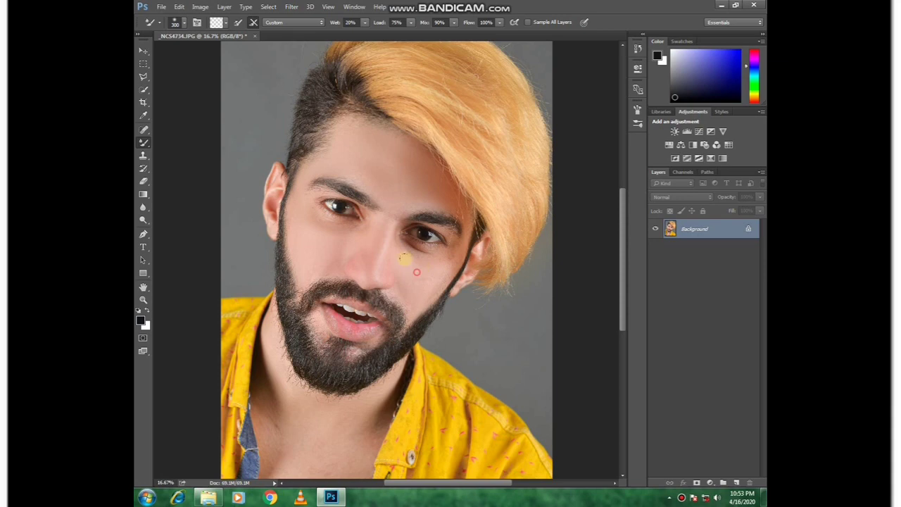
click(442, 266)
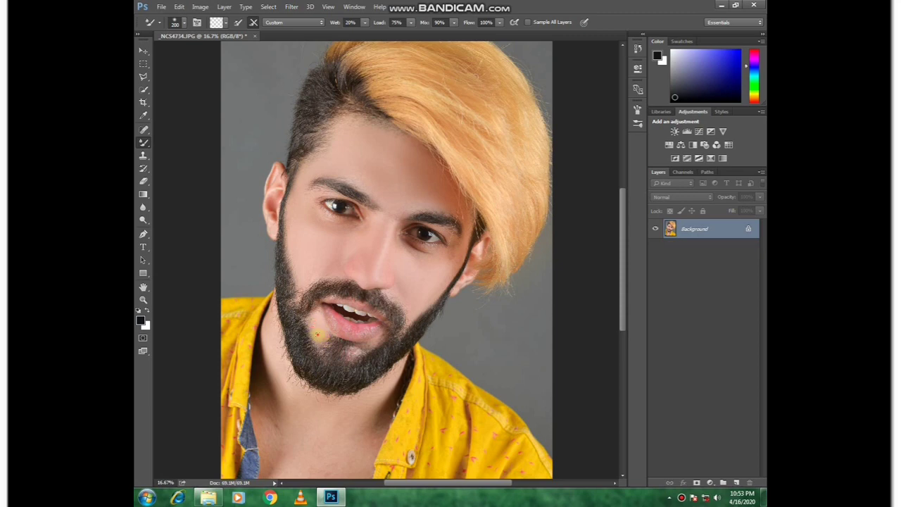
- Smooth the bare skin below the lower lip and beside the mouth with a 200 px Mixer Brush
click(318, 329)
drag(317, 331, 320, 352)
drag(376, 340, 344, 360)
- Smooth the skin of the neck and upper chest, enlarging the Mixer Brush from 300 to 600 px
drag(291, 415, 306, 390)
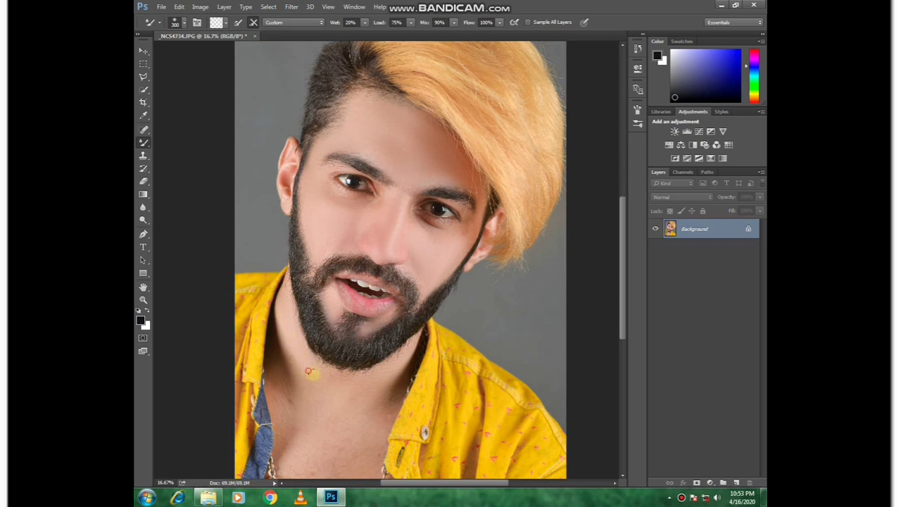
mouse_move(320, 375)
mouse_down()
mouse_move(369, 372)
mouse_move(345, 382)
mouse_move(365, 376)
mouse_up()
key(bracketright)
key(bracketright)
key(bracketright)
mouse_move(285, 365)
mouse_down()
mouse_move(293, 387)
mouse_move(279, 386)
mouse_move(287, 374)
mouse_up()
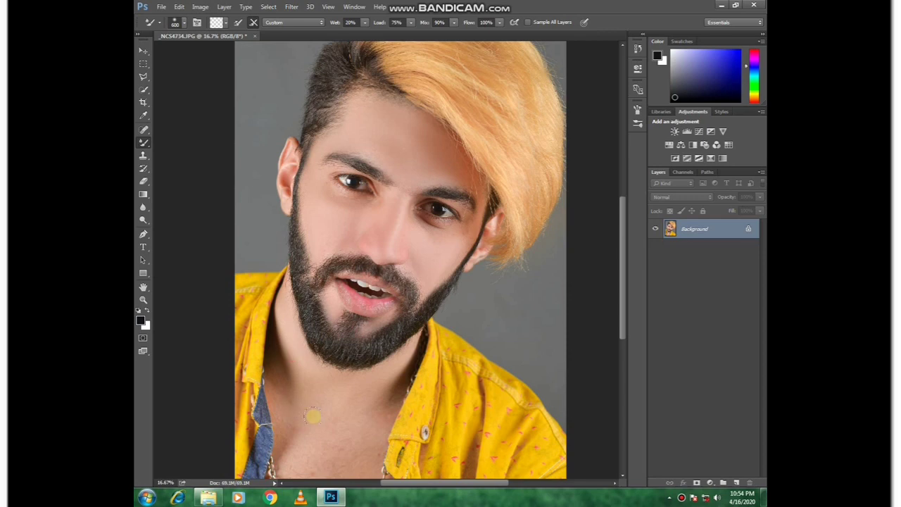
mouse_move(308, 402)
mouse_down()
mouse_move(322, 319)
mouse_move(308, 305)
mouse_move(299, 370)
mouse_move(304, 320)
mouse_move(309, 367)
mouse_move(319, 343)
mouse_move(310, 305)
mouse_move(328, 358)
mouse_move(336, 357)
mouse_move(318, 312)
mouse_move(329, 329)
mouse_move(354, 333)
mouse_move(325, 357)
mouse_move(329, 364)
mouse_move(357, 337)
mouse_move(361, 380)
mouse_move(353, 364)
mouse_move(351, 379)
mouse_move(345, 364)
mouse_move(347, 378)
mouse_move(371, 342)
mouse_move(367, 364)
mouse_move(401, 328)
mouse_move(373, 342)
mouse_move(377, 325)
mouse_move(396, 310)
mouse_move(374, 353)
mouse_move(388, 319)
mouse_move(393, 332)
mouse_move(396, 317)
mouse_move(349, 391)
mouse_move(348, 377)
mouse_move(336, 384)
mouse_move(329, 331)
mouse_move(340, 324)
mouse_move(337, 370)
mouse_move(328, 300)
mouse_up()
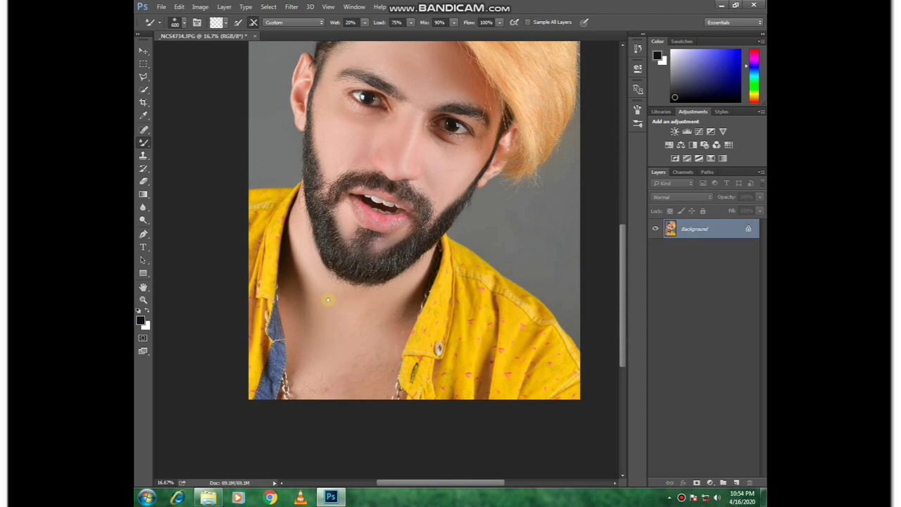
- Duplicate the retouched Background layer
scroll(330, 305, up, 4)
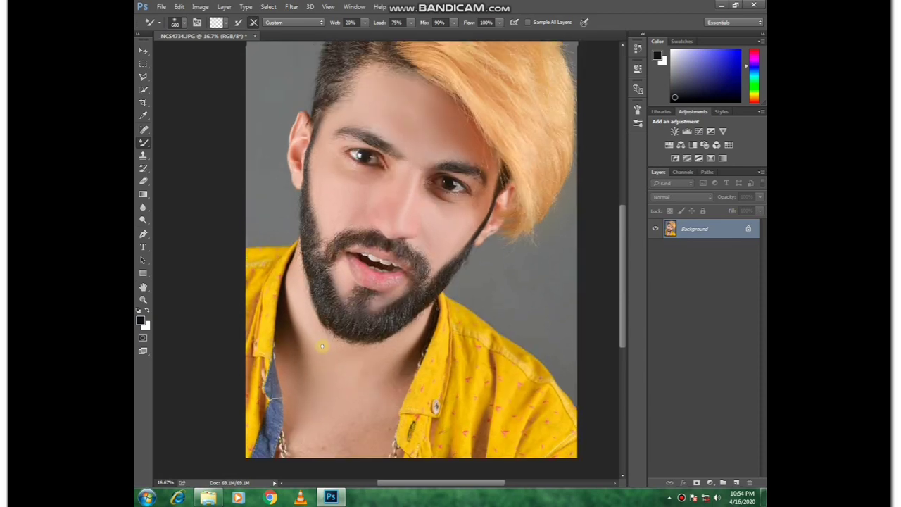
scroll(314, 338, up, 4)
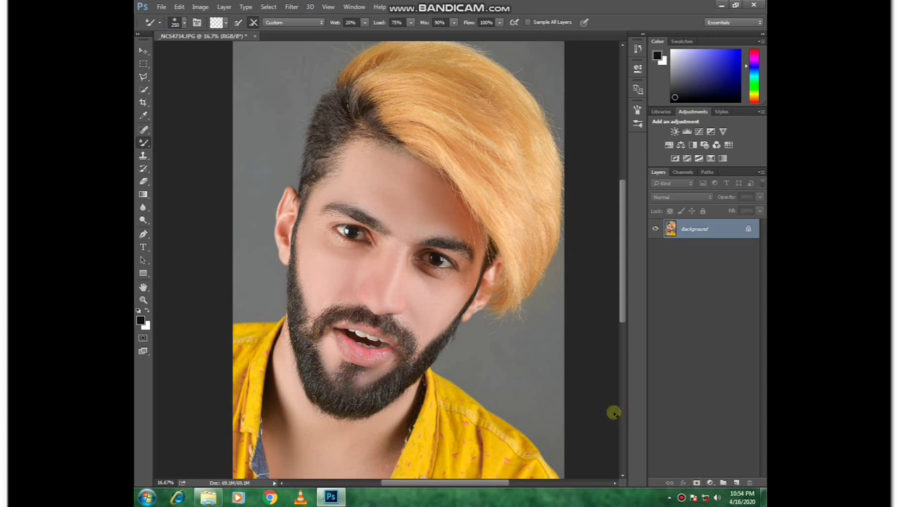
key(ctrl+j)
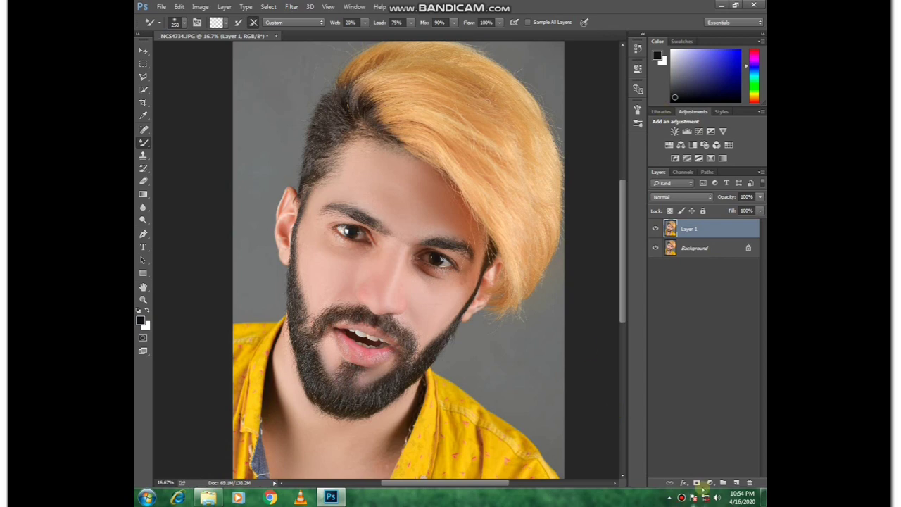
- Add two Hue/Saturation adjustment layers above the duplicated layer
click(710, 483)
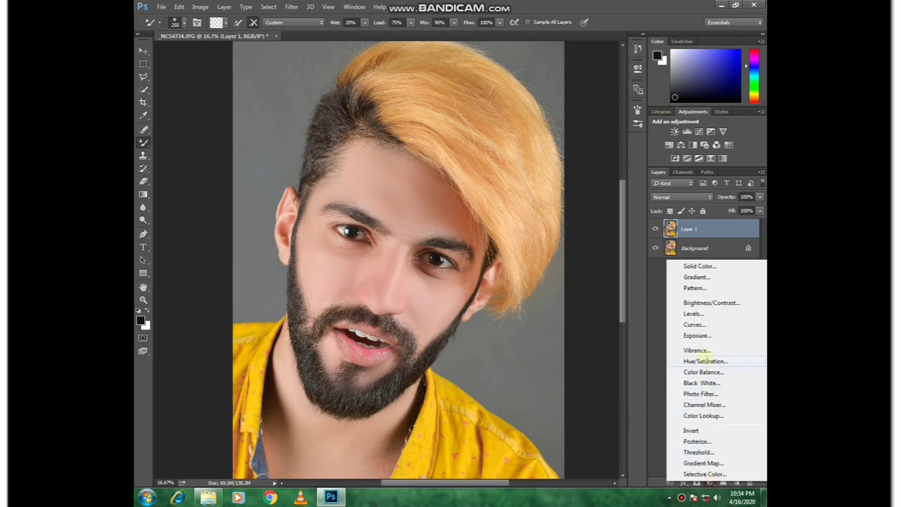
click(706, 361)
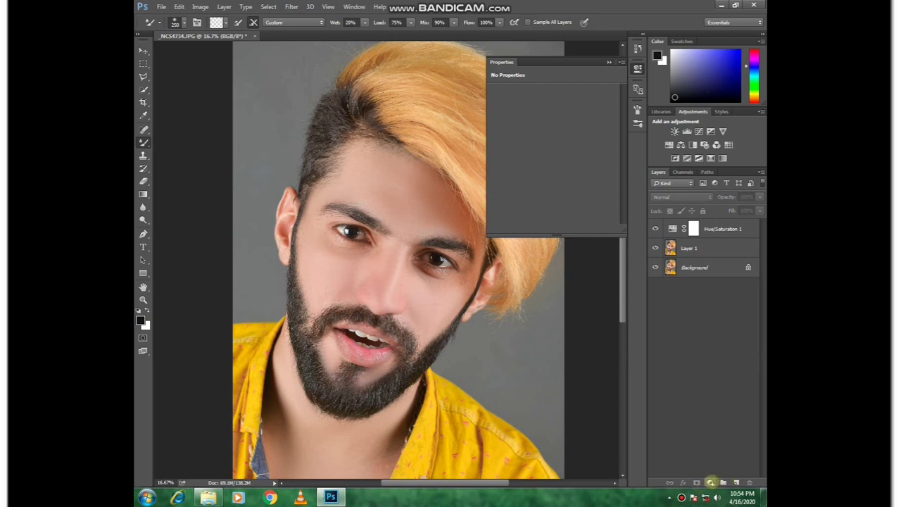
click(711, 483)
click(697, 360)
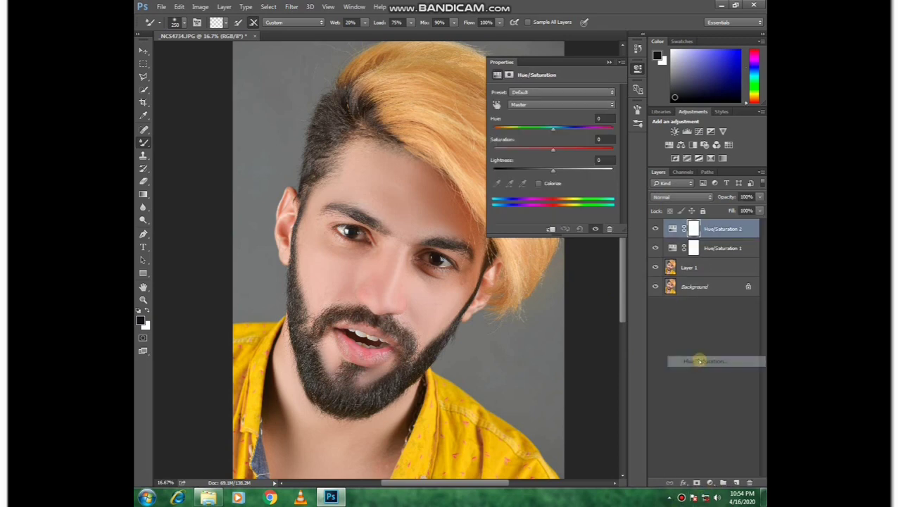
- In the upper Hue/Saturation layer, set the Master lightness to -8, and the Yellows hue to -17 and saturation to +18
drag(545, 170, 547, 169)
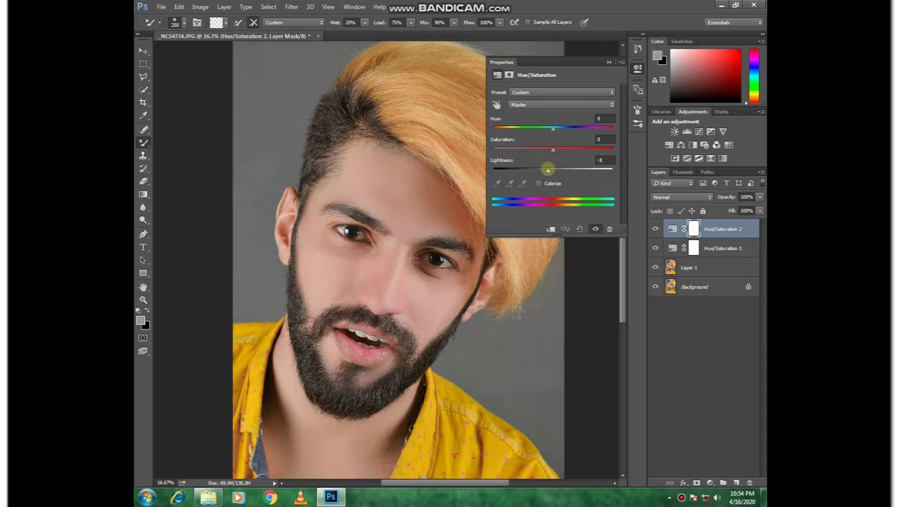
click(496, 105)
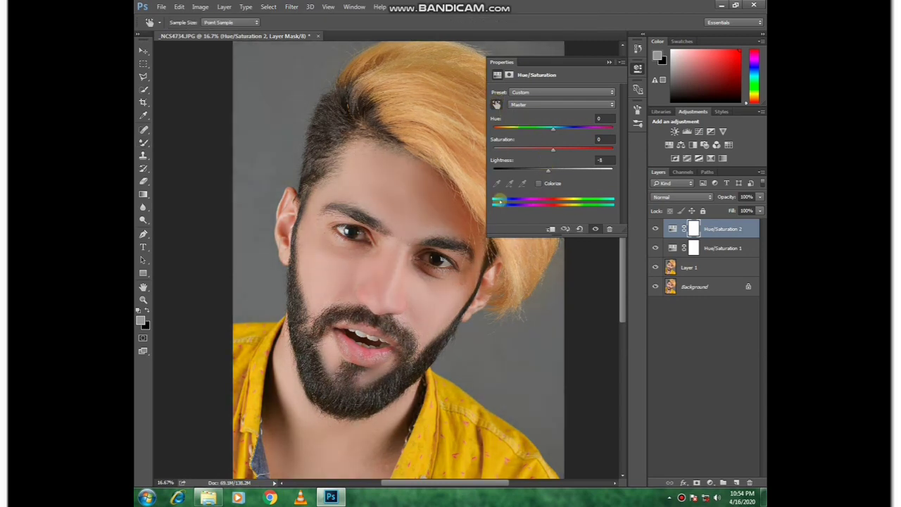
click(473, 433)
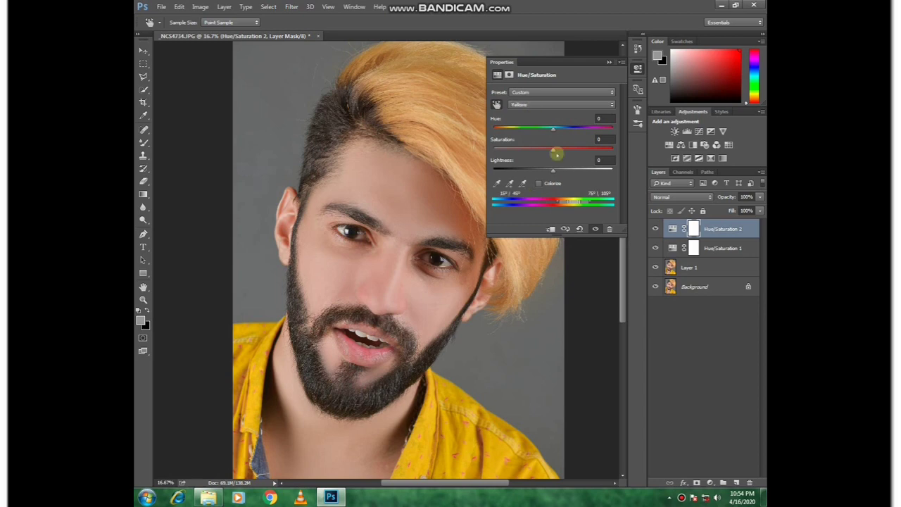
drag(552, 129, 529, 122)
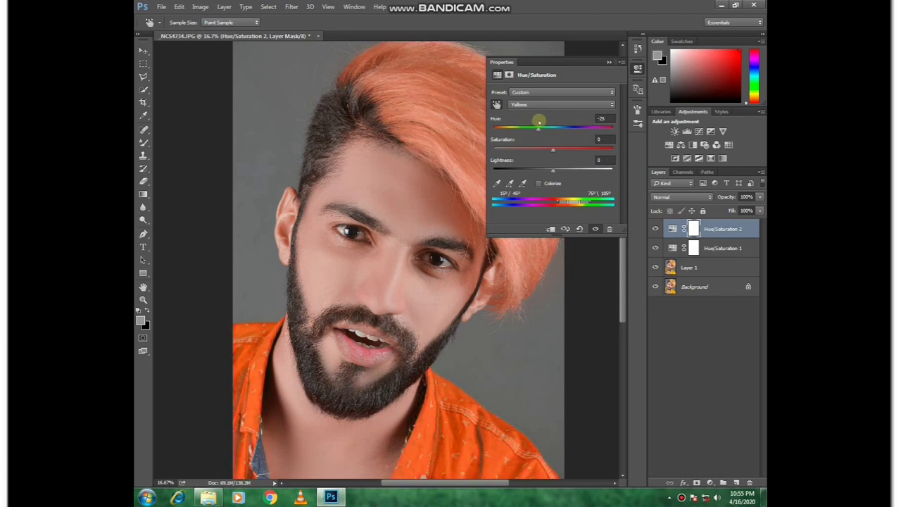
drag(538, 122, 564, 154)
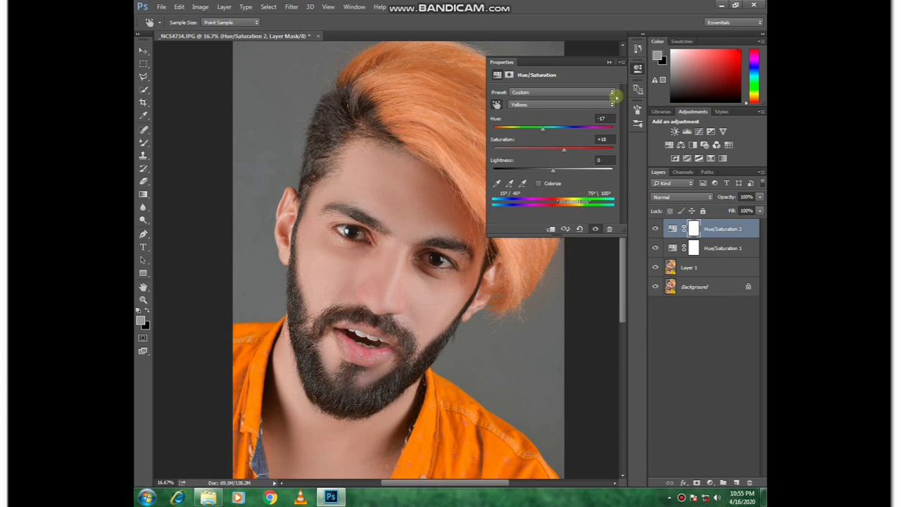
click(609, 62)
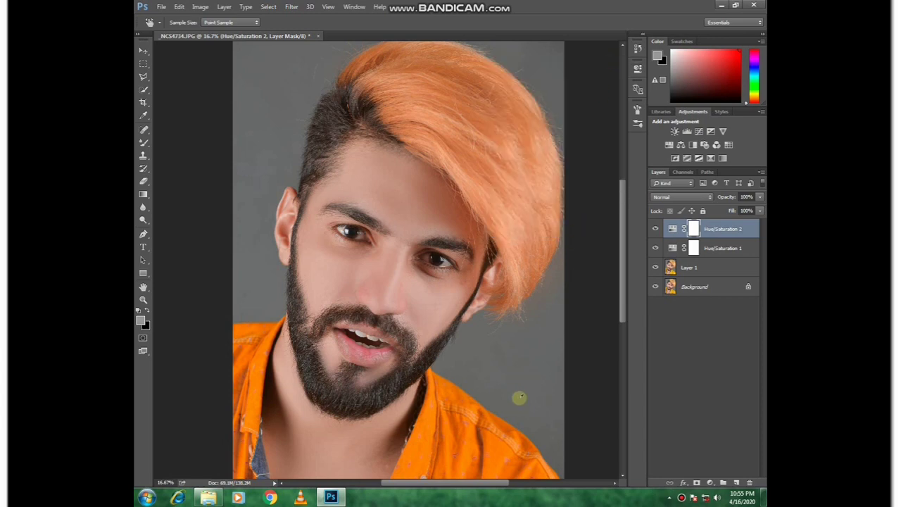
- Brush over the ear and the upper chest skin with the Mixer Brush, enlarging it from 250 to 400 px for the chest
key(ctrl+minus)
key(ctrl+plus)
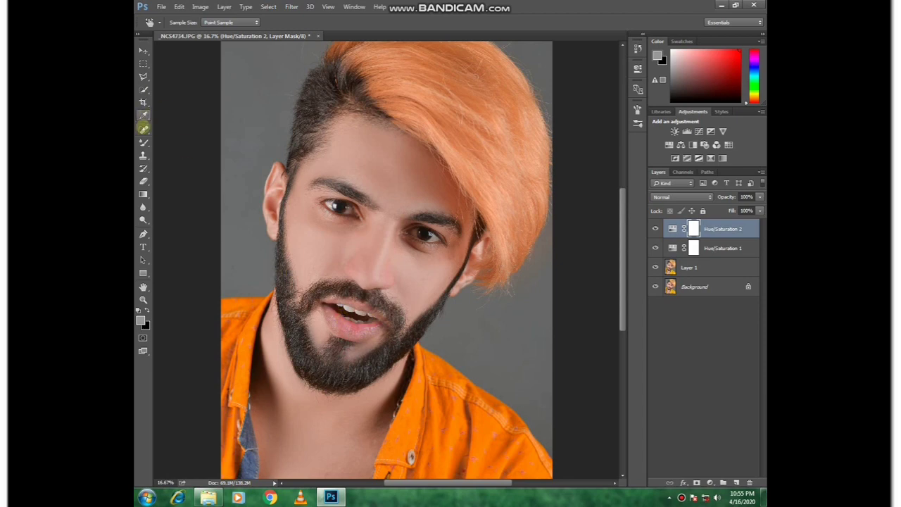
click(143, 143)
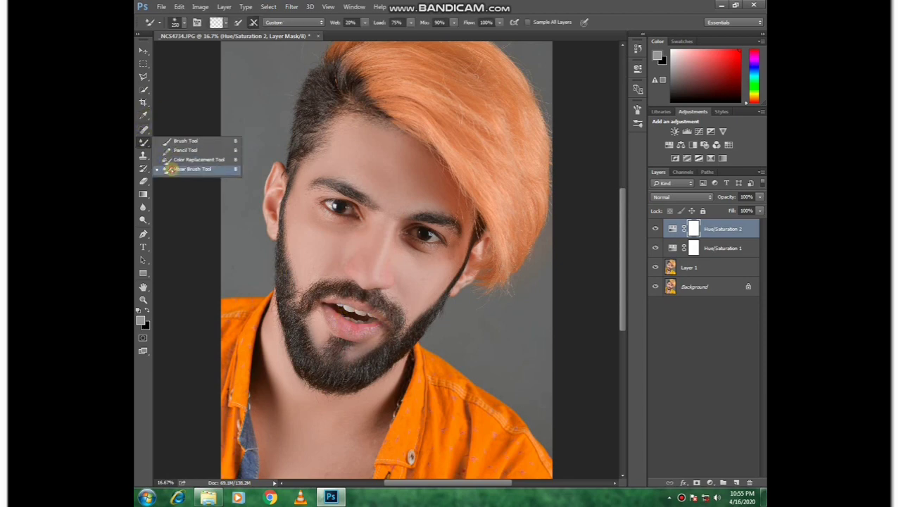
click(176, 169)
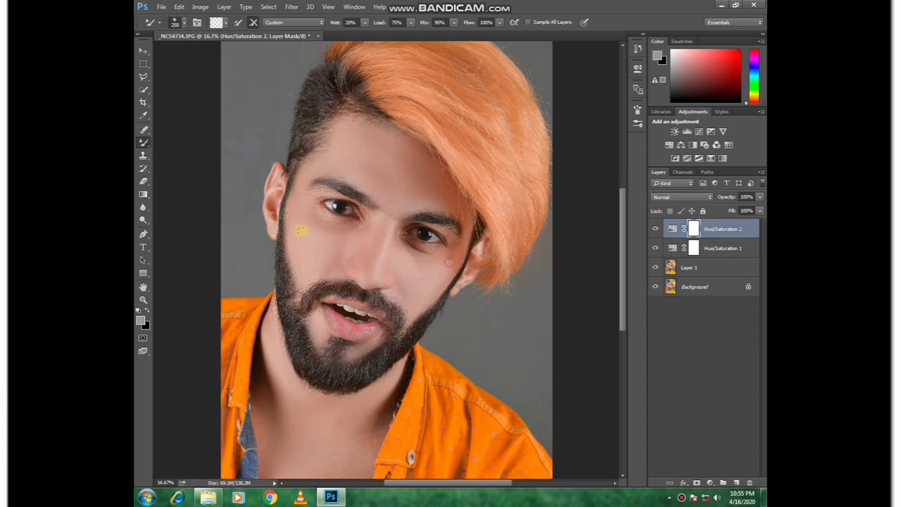
drag(273, 187, 271, 209)
drag(352, 426, 367, 361)
key(bracketright)
key(bracketright)
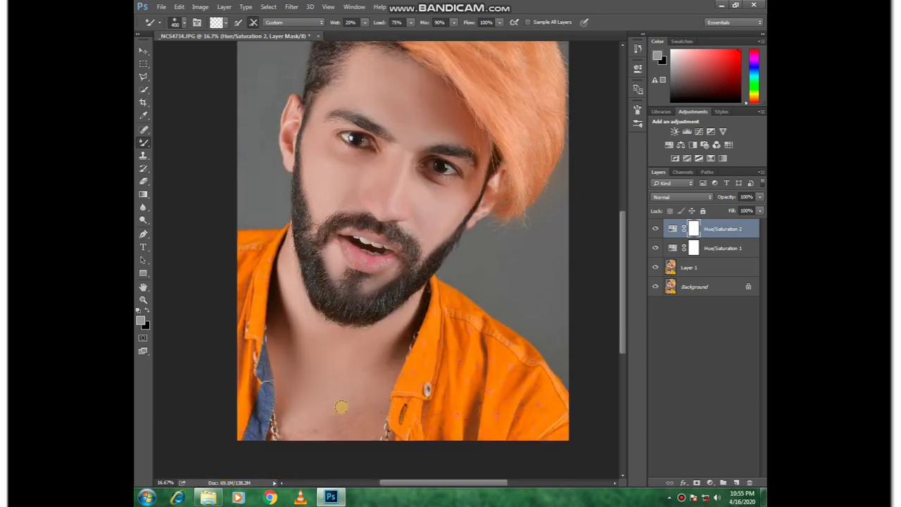
drag(322, 438, 322, 441)
drag(357, 414, 356, 390)
mouse_move(362, 383)
mouse_down()
mouse_move(370, 413)
mouse_move(354, 388)
mouse_move(355, 419)
mouse_move(342, 400)
mouse_move(317, 422)
mouse_up()
key(ctrl+minus)
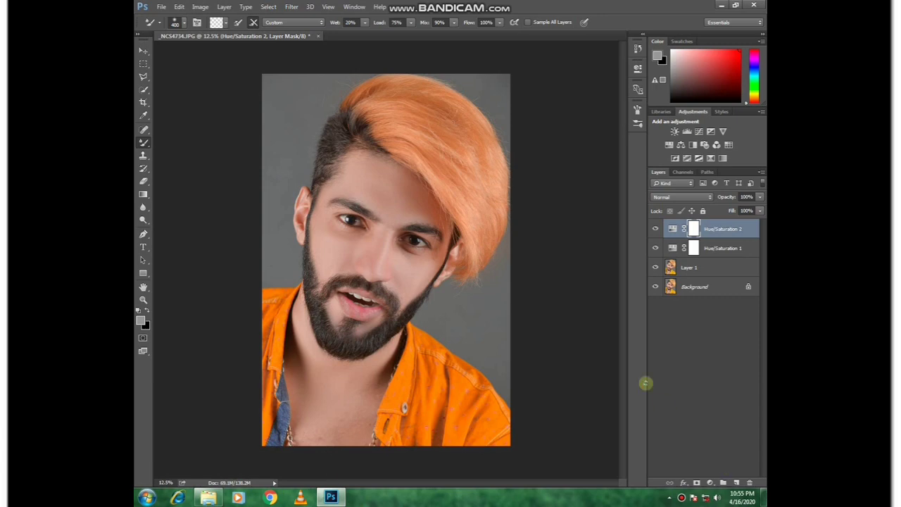
- Save the portrait to the Desktop as JPEG _NCS4734, replacing the existing file, with Maximum quality 12 and Progressive format
key(ctrl+shift+s)
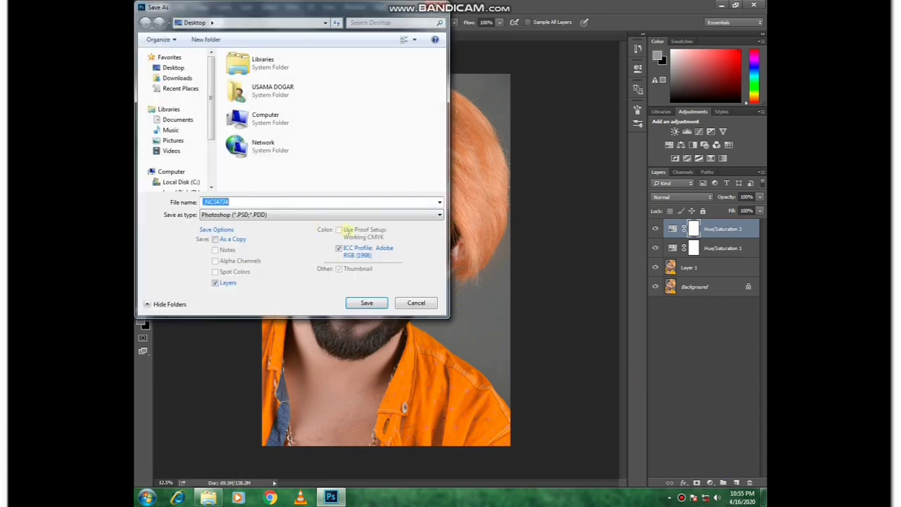
click(352, 214)
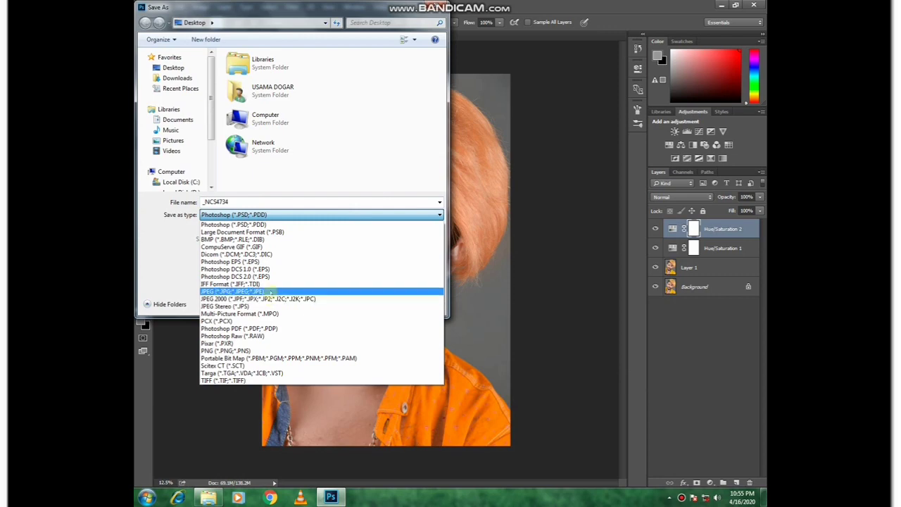
click(260, 291)
click(367, 304)
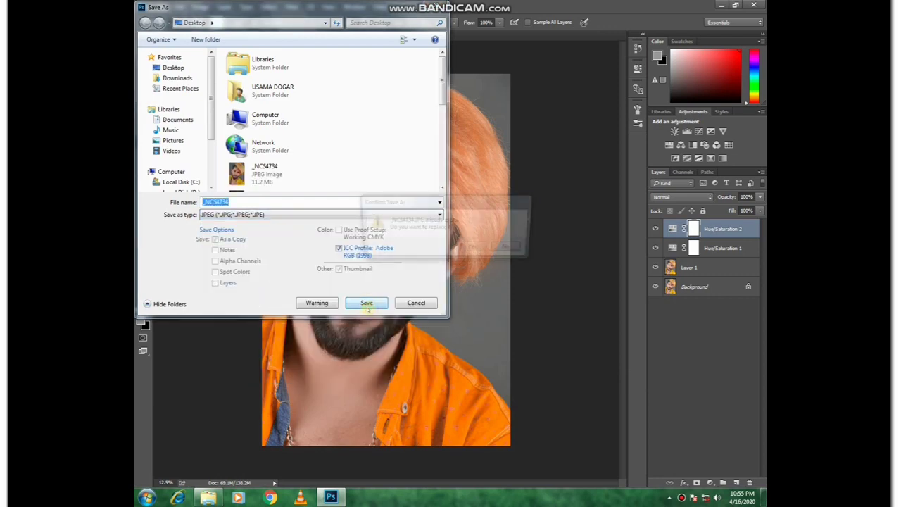
click(476, 249)
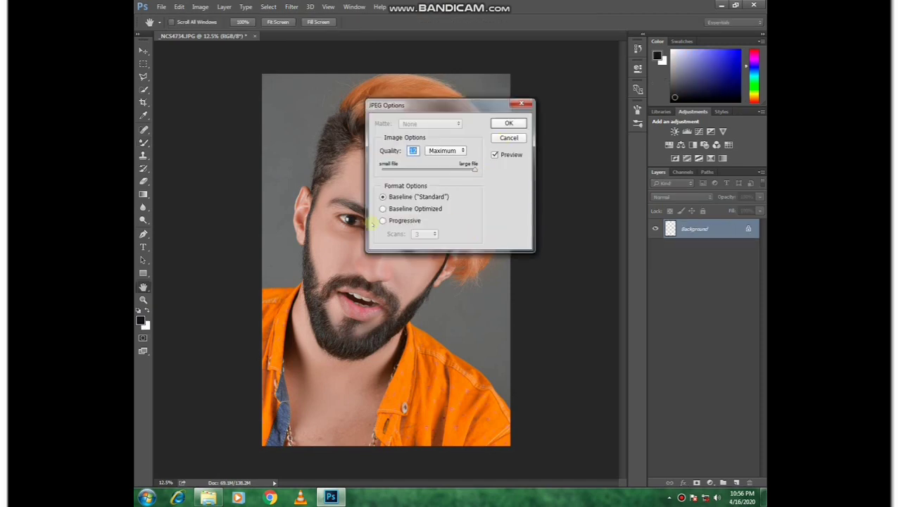
click(383, 220)
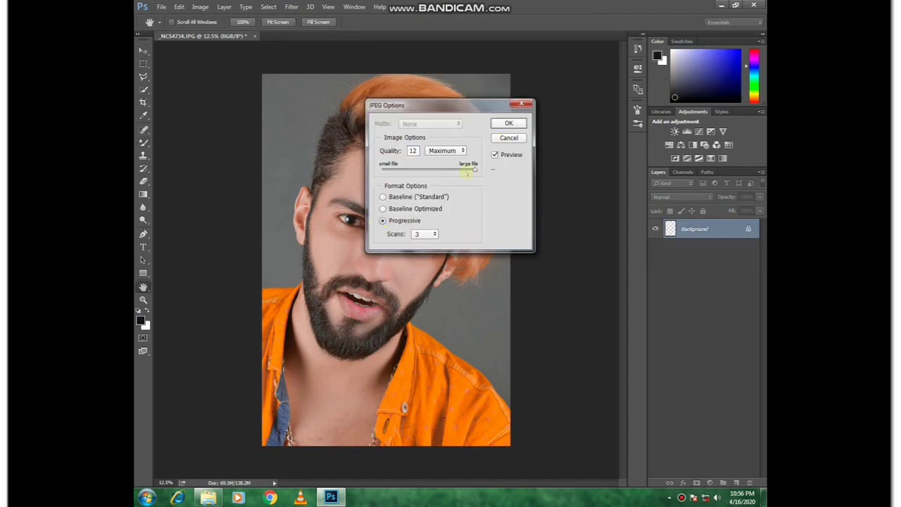
click(505, 123)
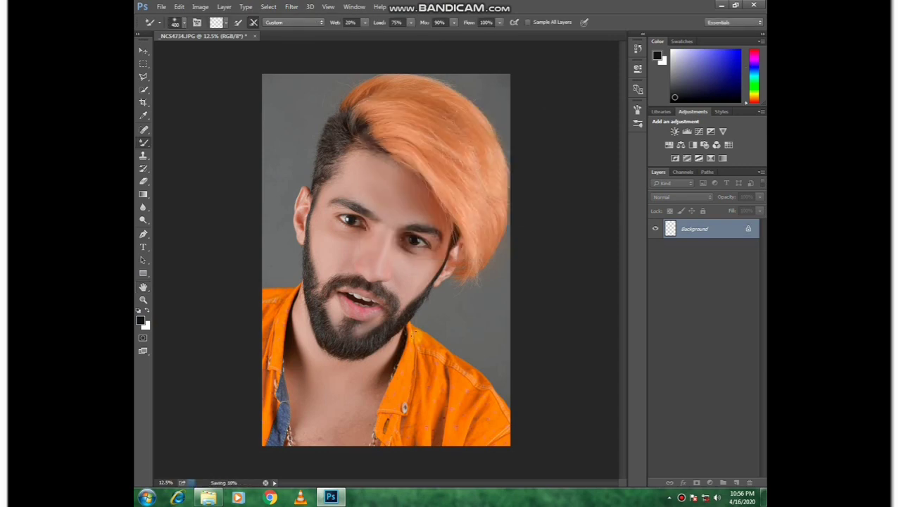